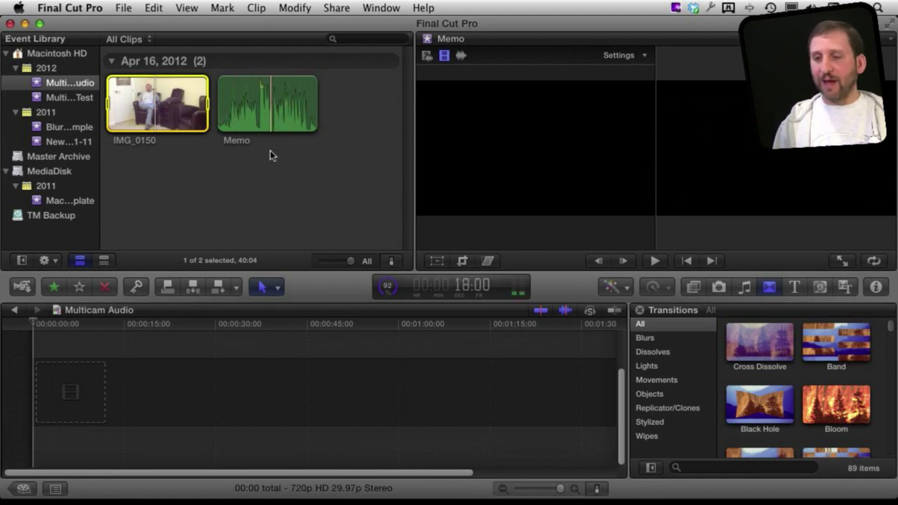
# Step: Combine Memo and IMG_0150 into an audio-synced multicam clip, show its angles, and add it to the timeline
pyautogui.click(281, 104)
pyautogui.keyDown('super'); pyautogui.click(169, 117); pyautogui.keyUp('super')
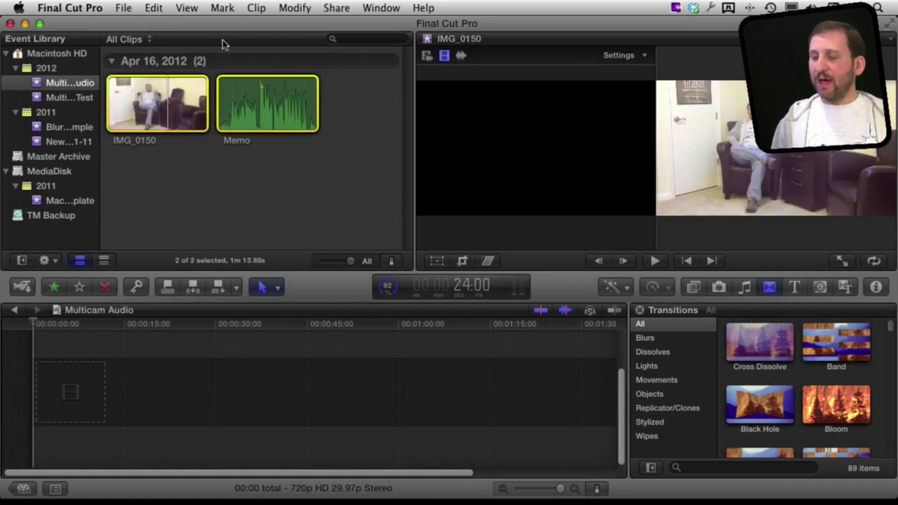
pyautogui.rightClick(258, 108)
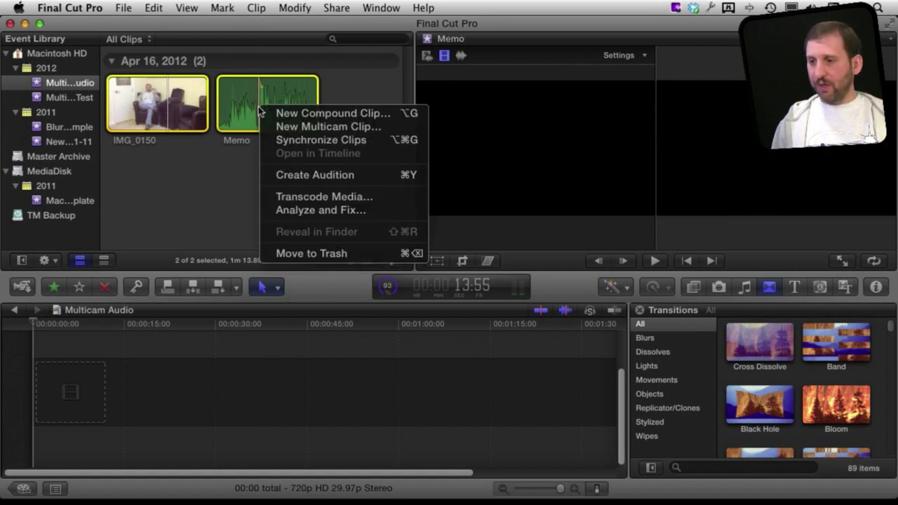
pyautogui.click(337, 127)
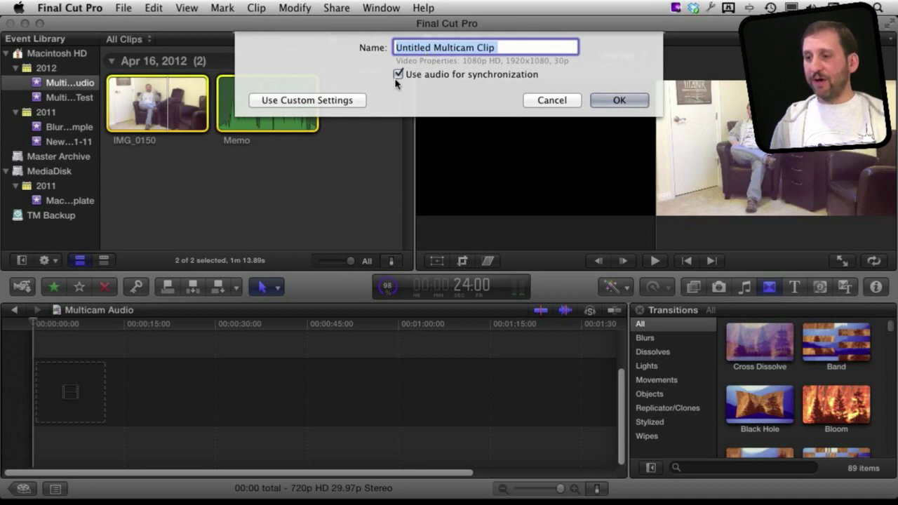
pyautogui.click(617, 101)
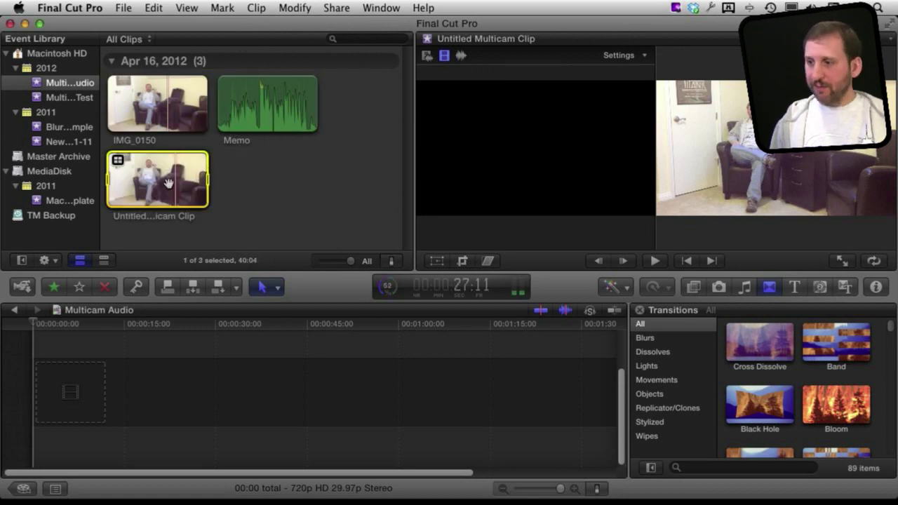
pyautogui.press('super+shift+7')
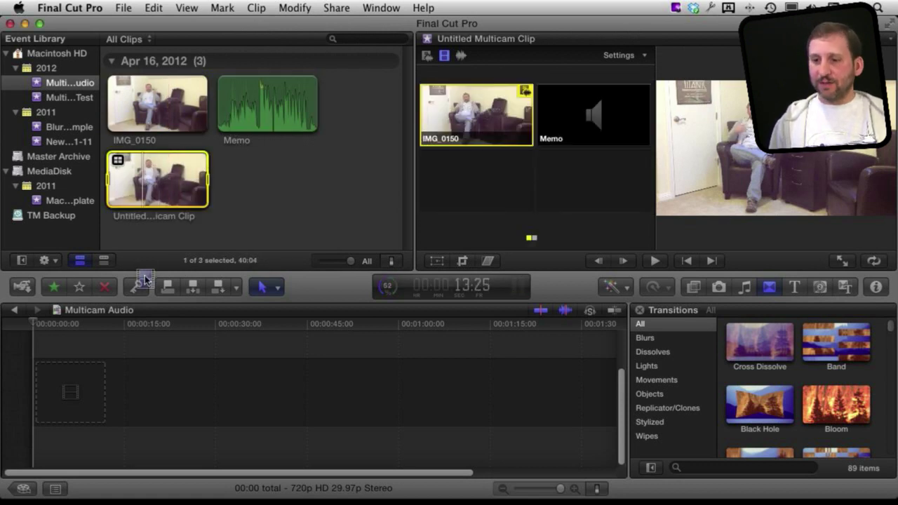
pyautogui.moveTo(144, 279); pyautogui.dragTo(73, 397)
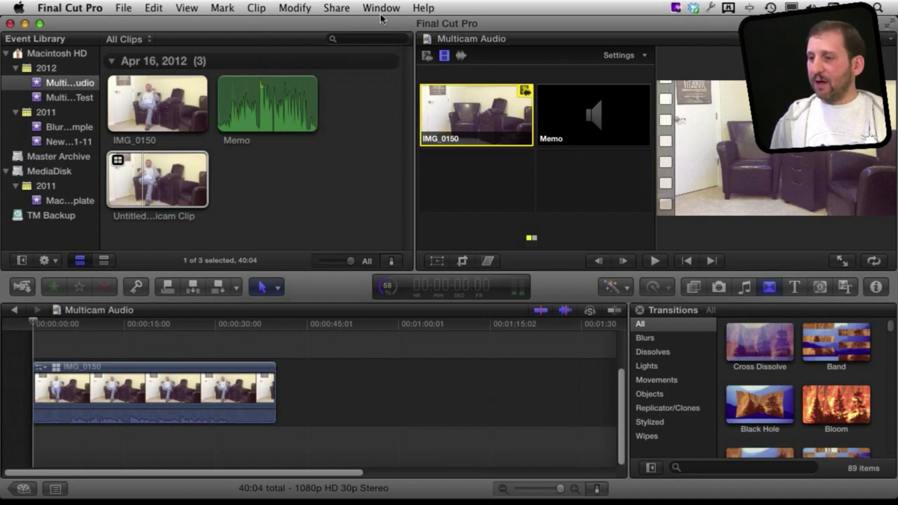
# Step: Search Help for 'angl' to locate the Window > Show/Hide Angle Viewer command
pyautogui.click(423, 9)
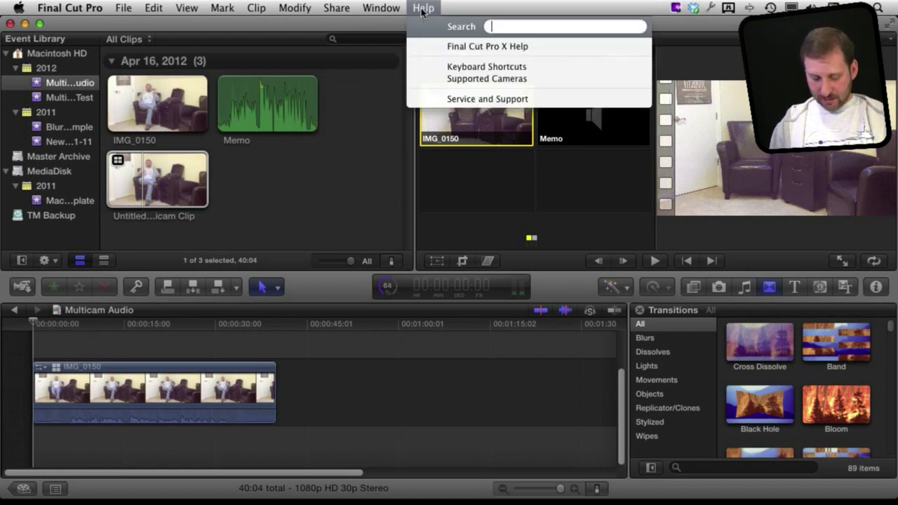
pyautogui.write('an')
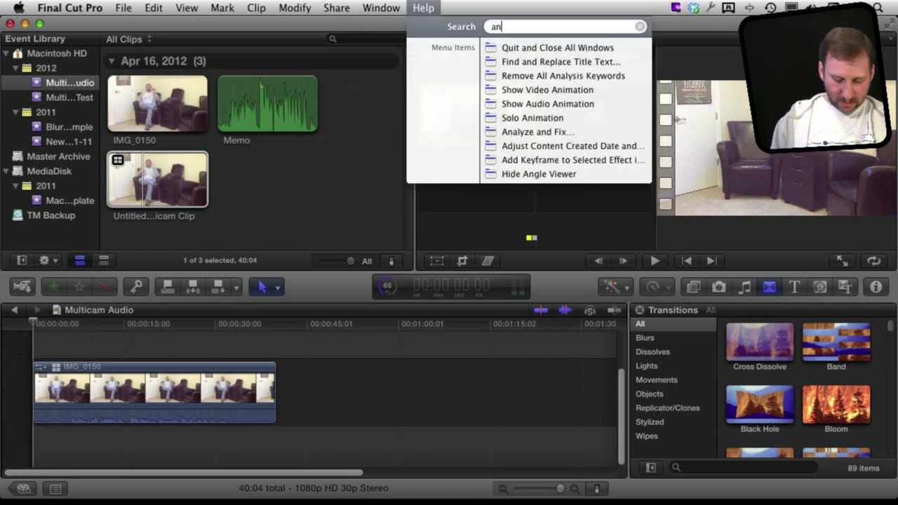
pyautogui.write('gl')
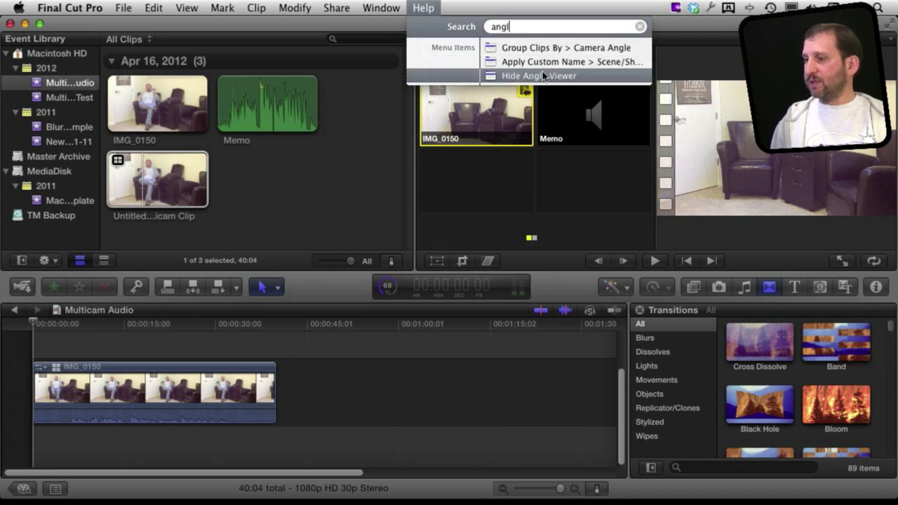
pyautogui.moveTo(540, 75)
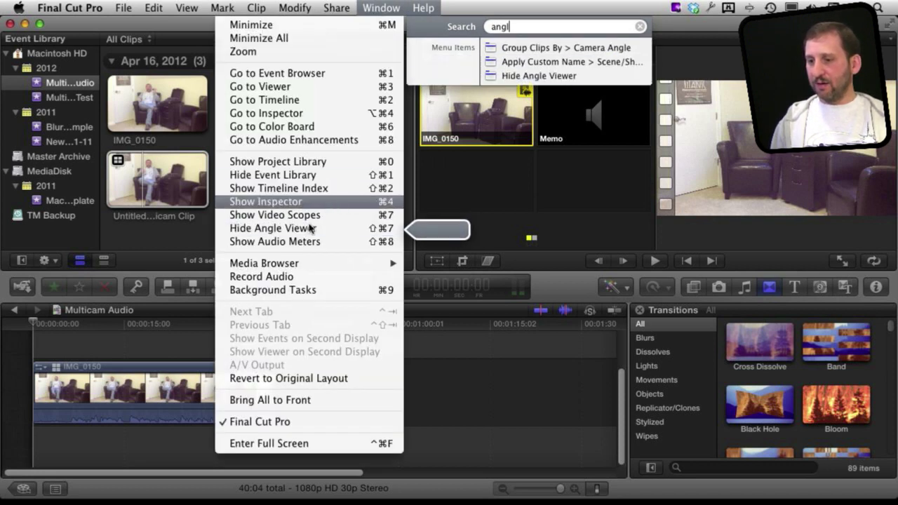
pyautogui.click(454, 210)
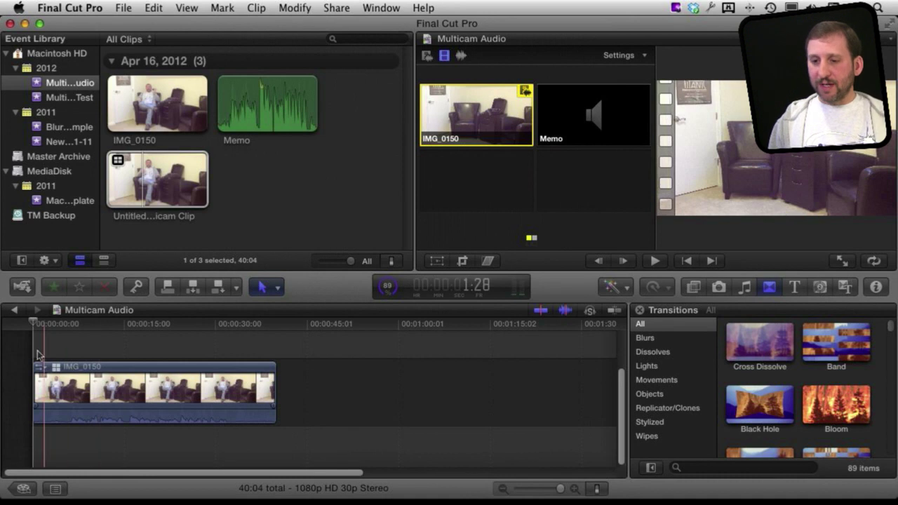
# Step: Trim the multicam clip's start and end so the project runs 28:09
pyautogui.moveTo(35, 392); pyautogui.dragTo(64, 390)
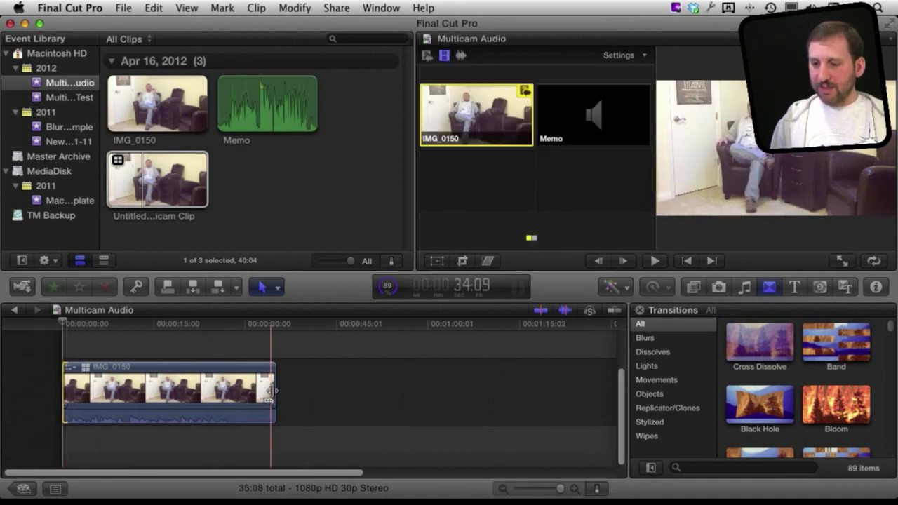
pyautogui.moveTo(272, 391); pyautogui.dragTo(232, 391)
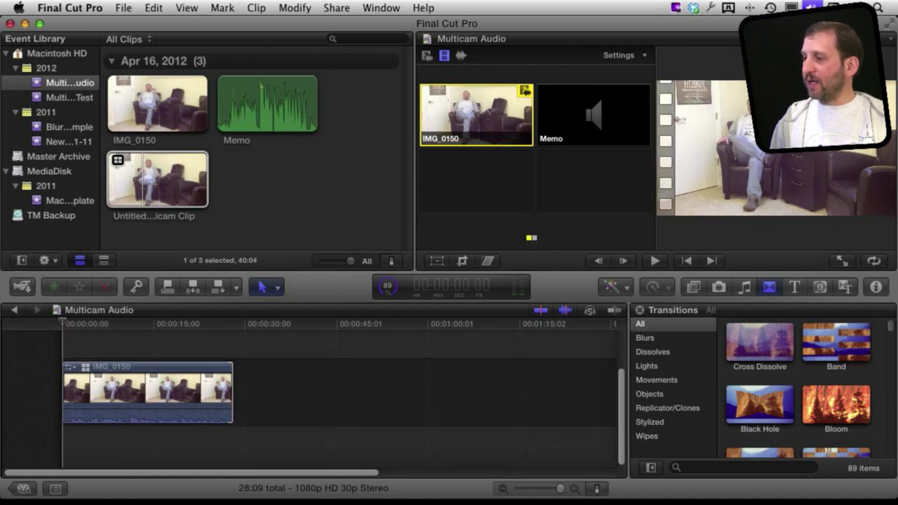
pyautogui.click(63, 399)
# Step: Play back the trimmed clip, then set angle switching to affect audio only
pyautogui.press('space')
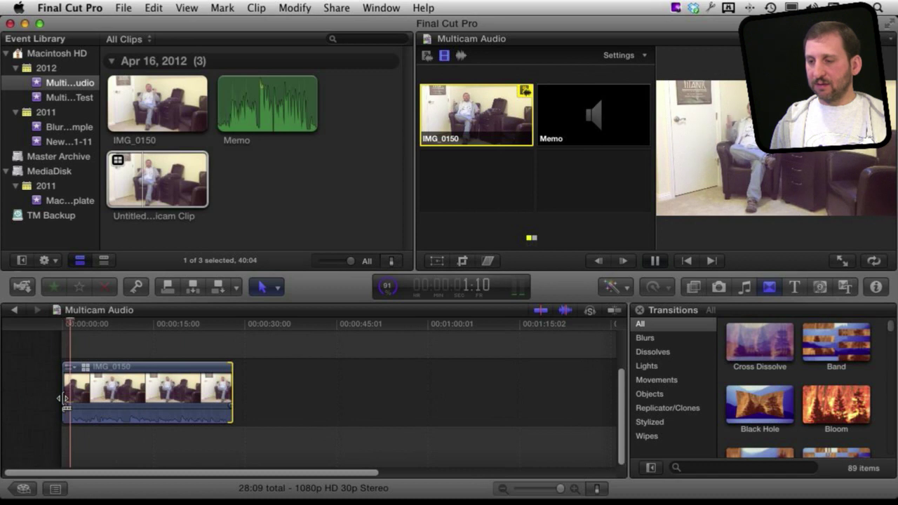
pyautogui.press('space')
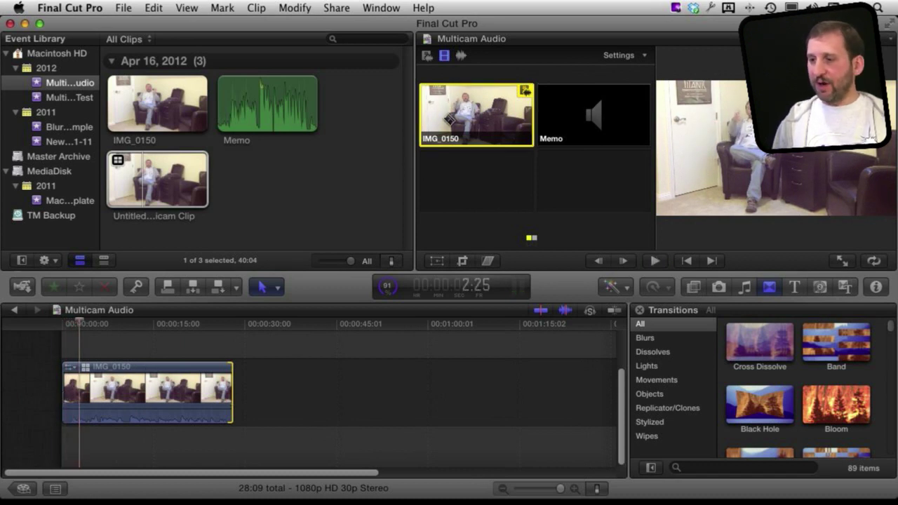
pyautogui.click(460, 56)
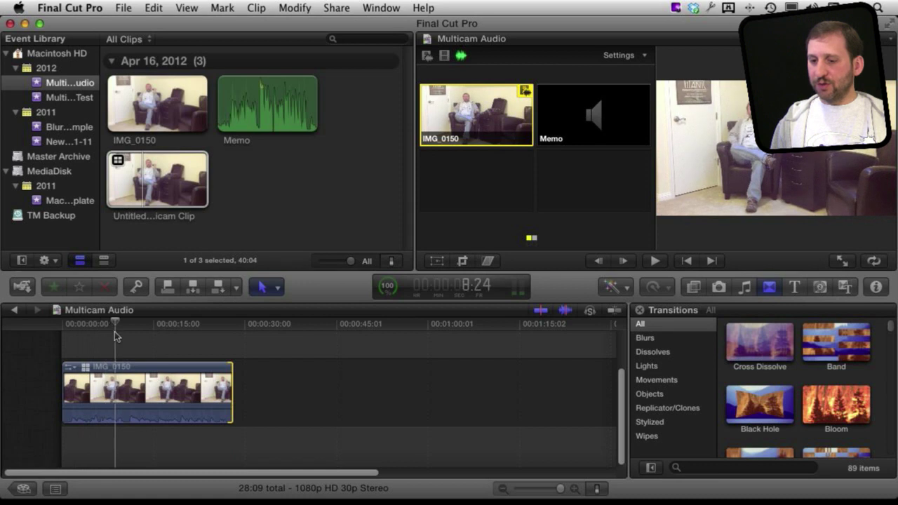
# Step: Stop playback at 10:08 and cut the audio to the Memo angle there
pyautogui.press('space')
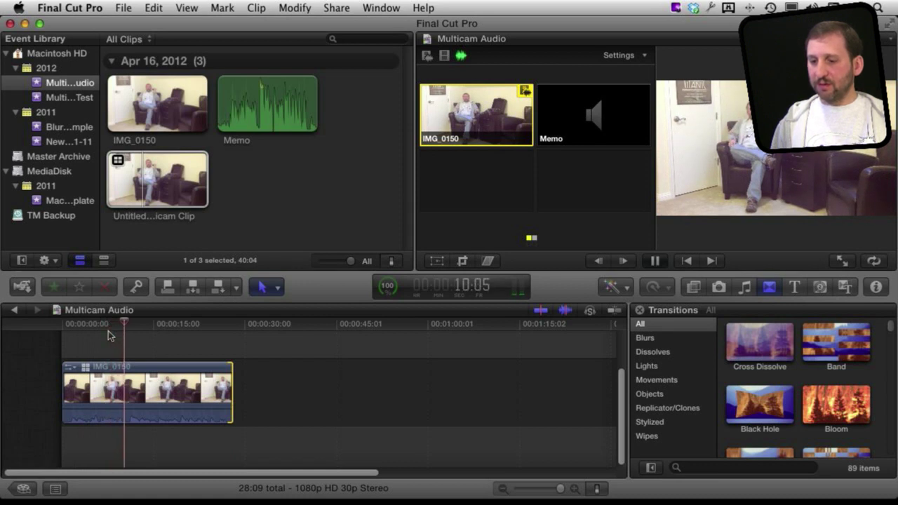
pyautogui.press('space')
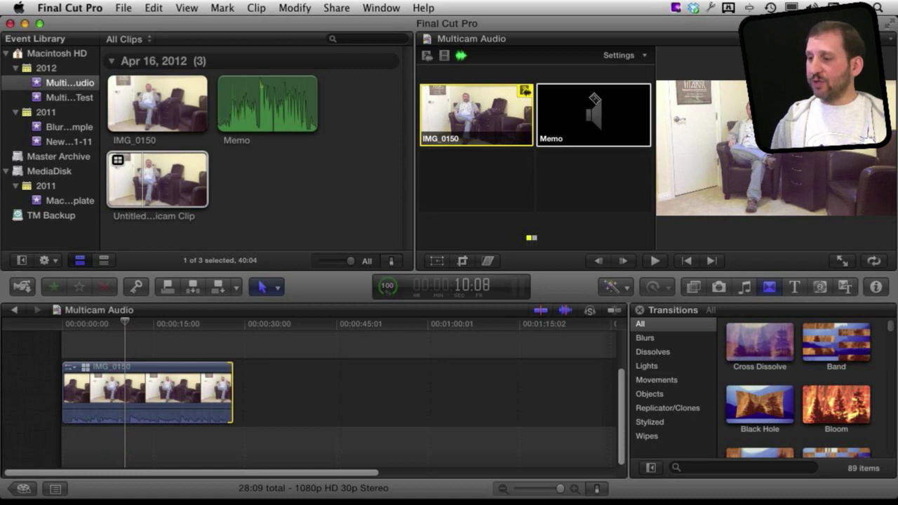
pyautogui.click(589, 114)
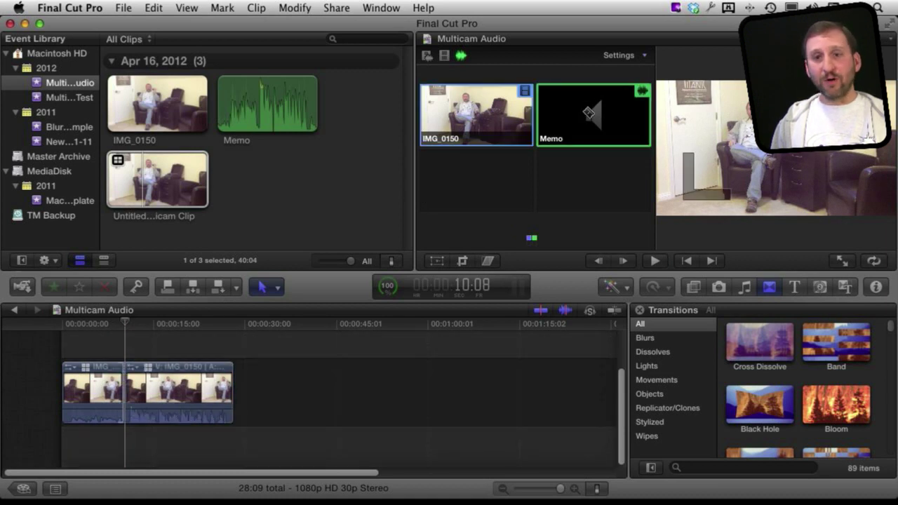
pyautogui.click(116, 384)
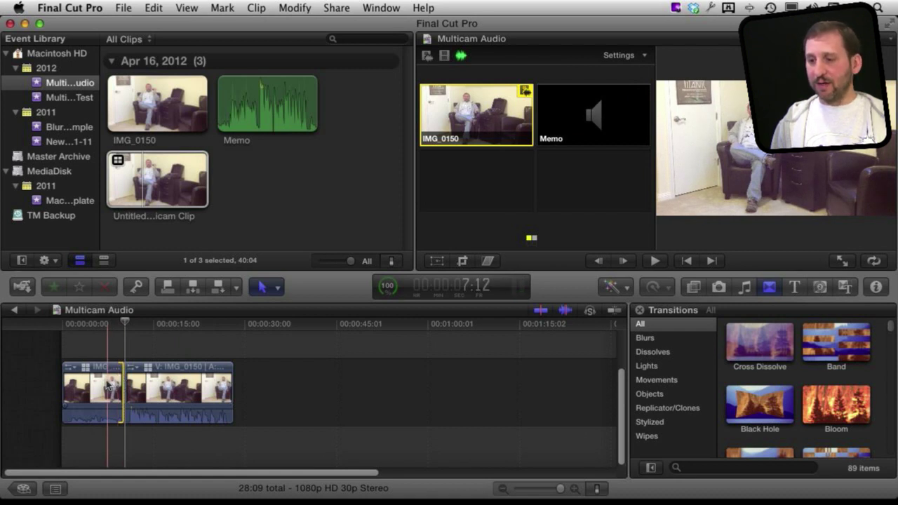
# Step: Switch the audio to Memo (Option+2) during playback, then undo to restore one uncut clip
pyautogui.press('space')
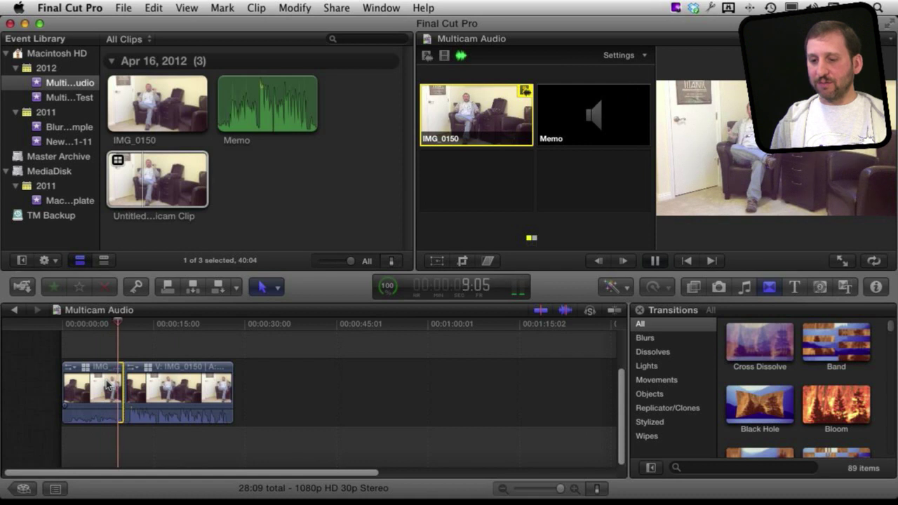
pyautogui.press('2')
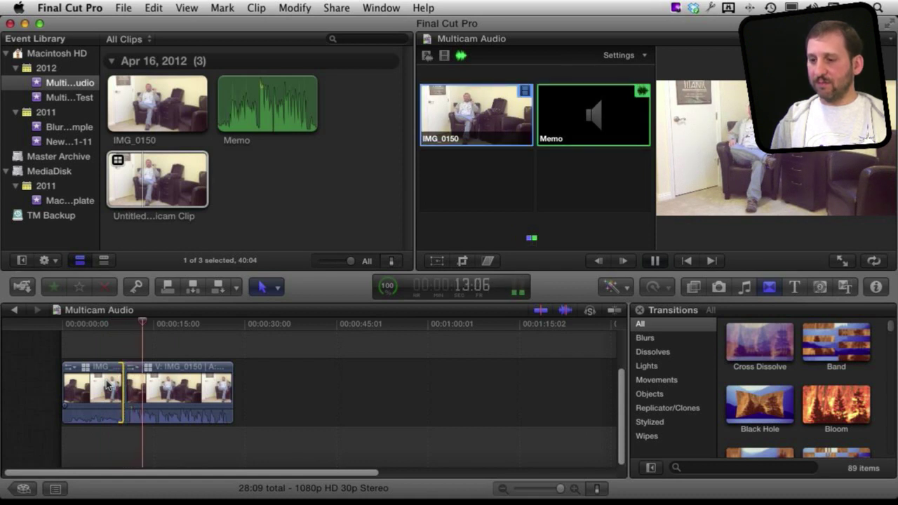
pyautogui.press('space')
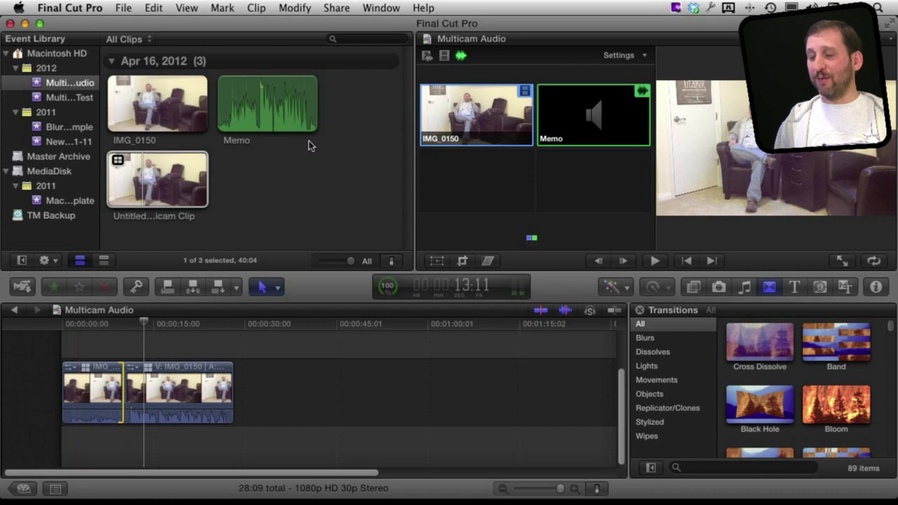
pyautogui.press('super+1')
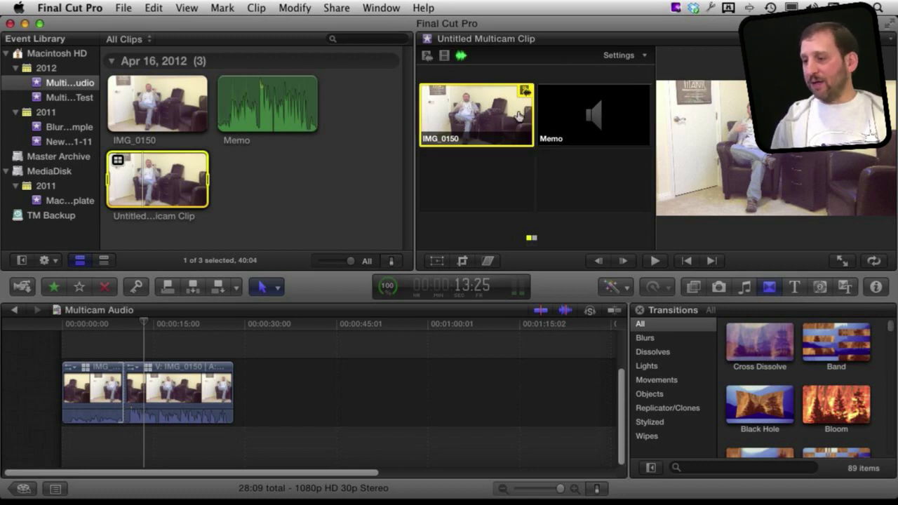
pyautogui.press('super+z')
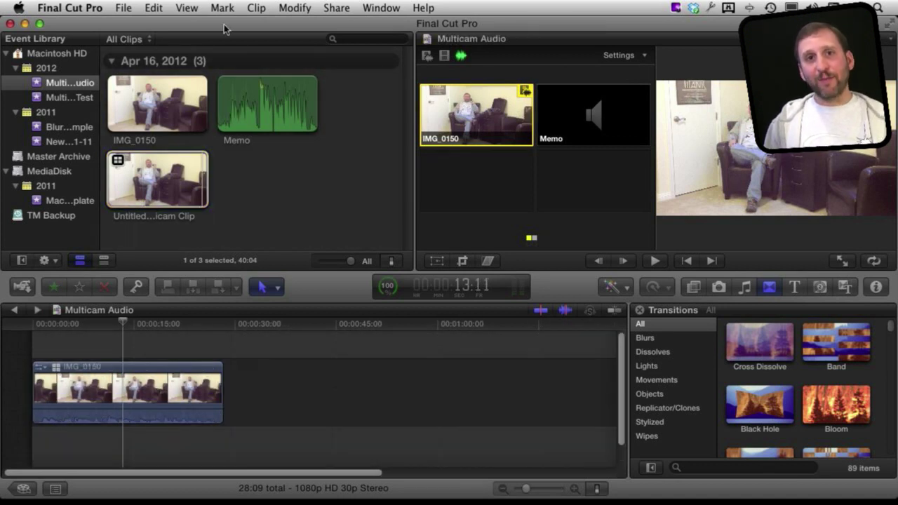
# Step: Open the timeline's IMG_0150 multicam clip in the Angle Editor
pyautogui.press('super+1')
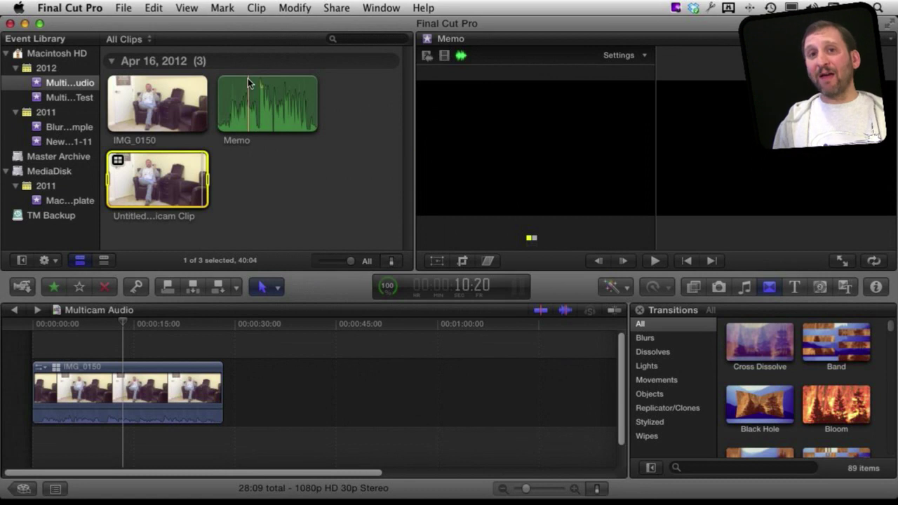
pyautogui.click(125, 387)
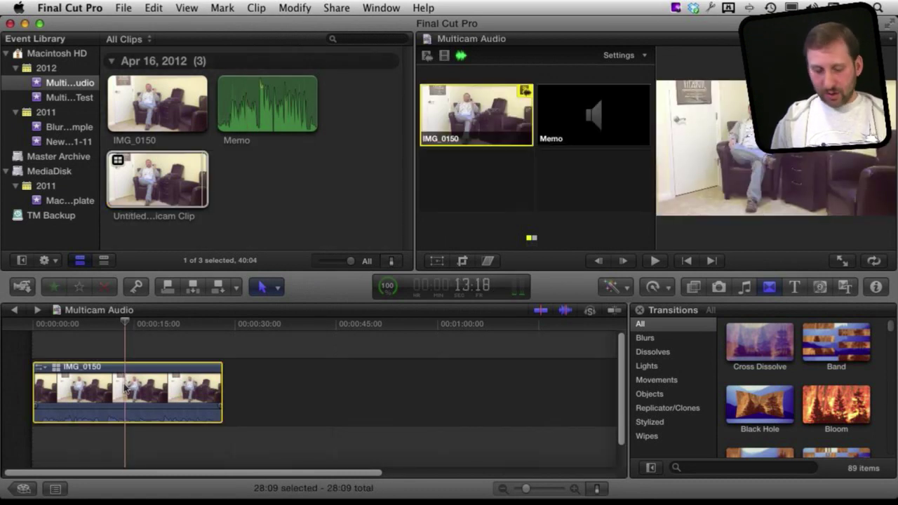
pyautogui.rightClick(124, 388)
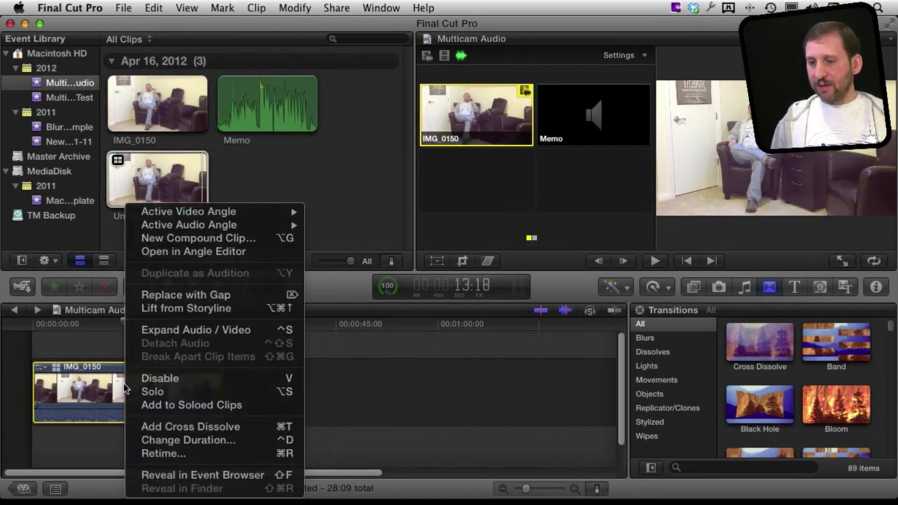
pyautogui.click(176, 251)
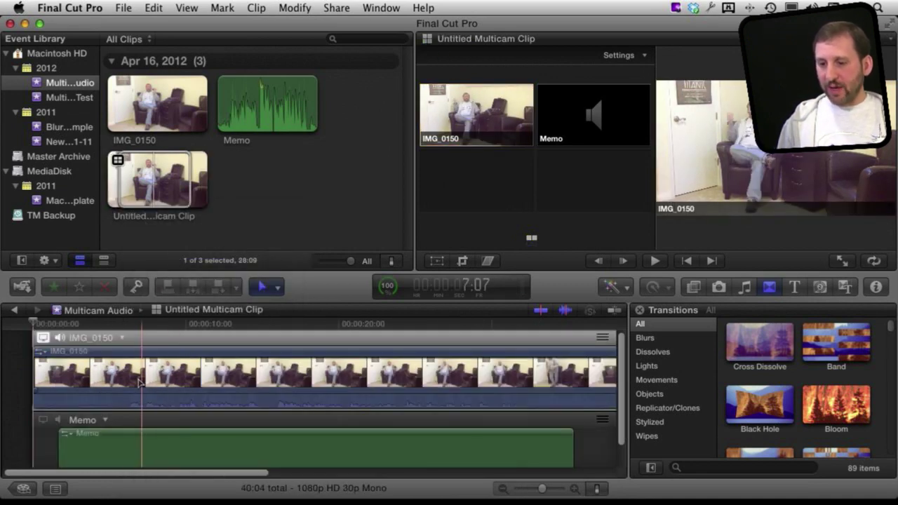
# Step: Drag the Memo audio clip later in the Angle Editor to line up with IMG_0150
pyautogui.scroll(-2, 105, 404)
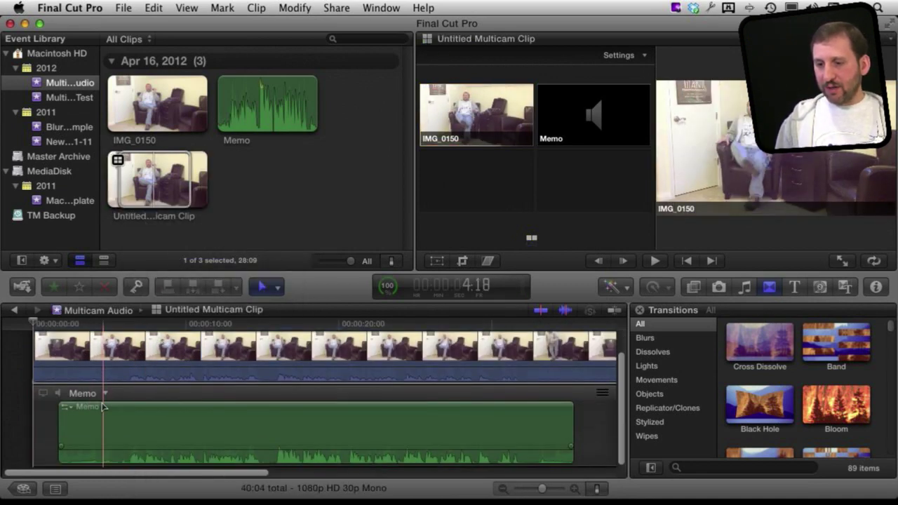
pyautogui.scroll(2, 103, 406)
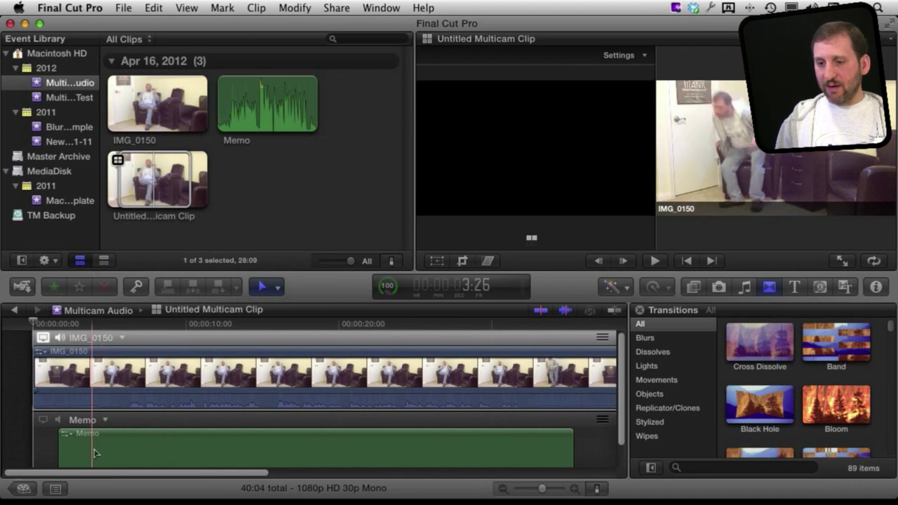
pyautogui.scroll(-2, 100, 369)
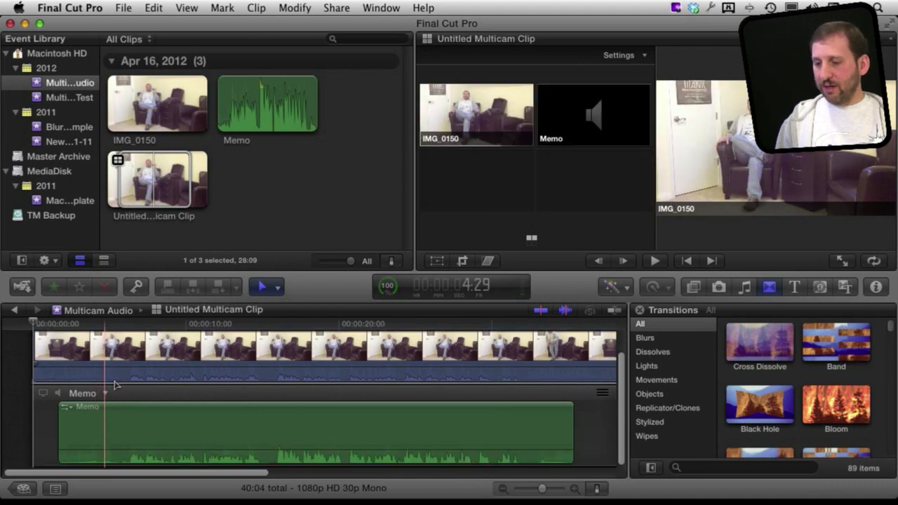
pyautogui.click(153, 428)
pyautogui.moveTo(153, 428); pyautogui.dragTo(212, 427)
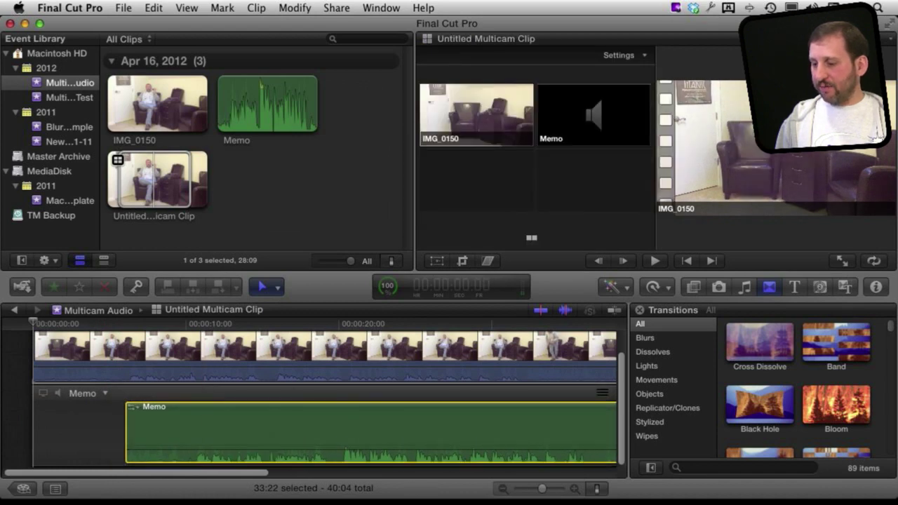
# Step: Zoom in on the angle timeline and nudge Memo slightly earlier for exact sync
pyautogui.moveTo(542, 488); pyautogui.dragTo(561, 489)
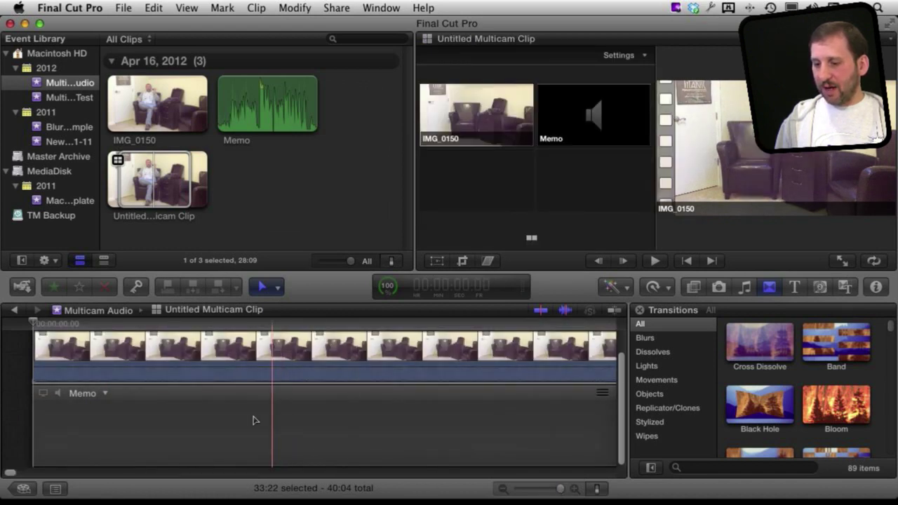
pyautogui.hscroll(2, 211, 423)
pyautogui.hscroll(-2, 203, 423)
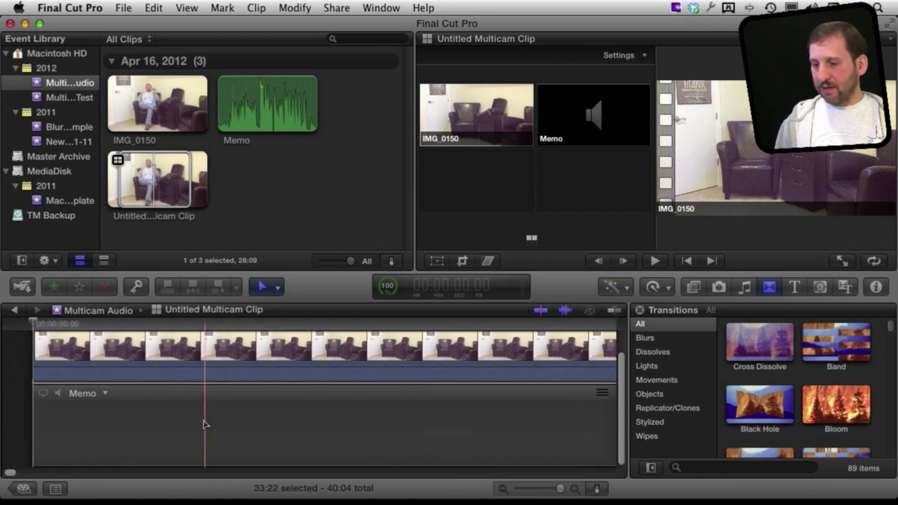
pyautogui.press('super+minus')
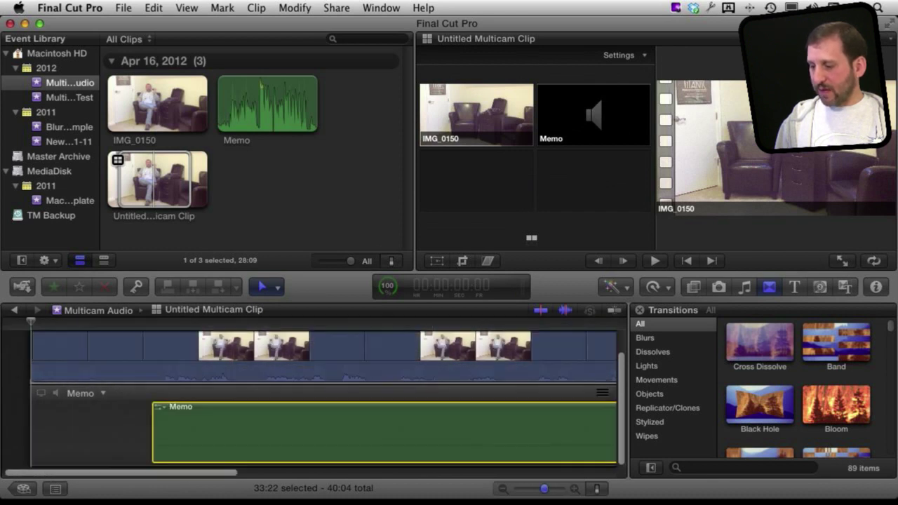
pyautogui.press('super+equal')
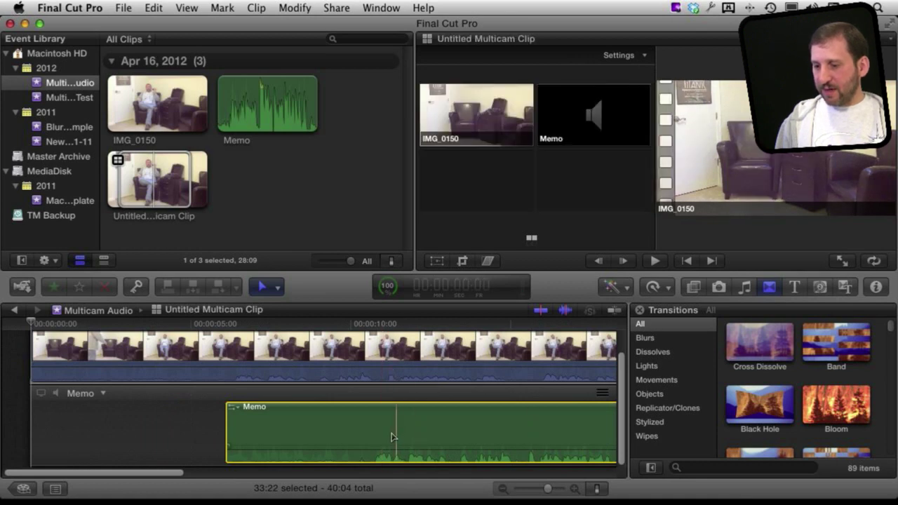
pyautogui.moveTo(395, 435); pyautogui.dragTo(385, 432)
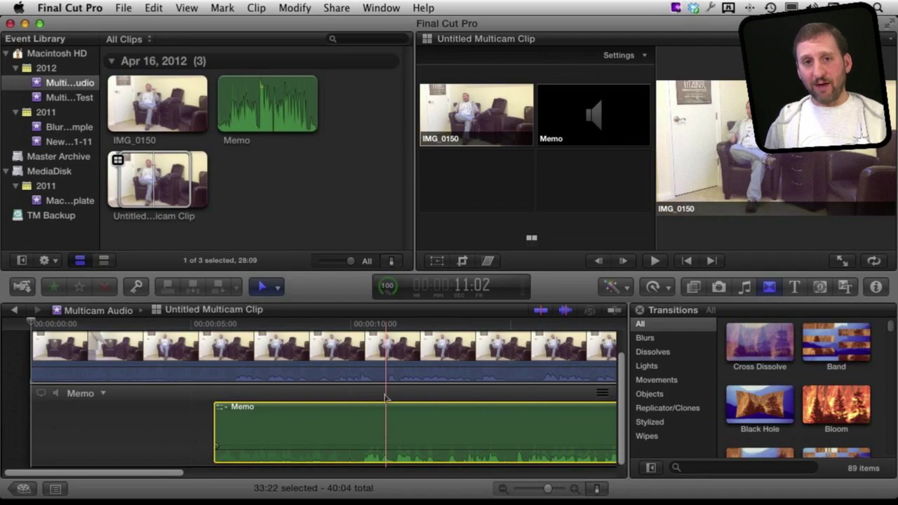